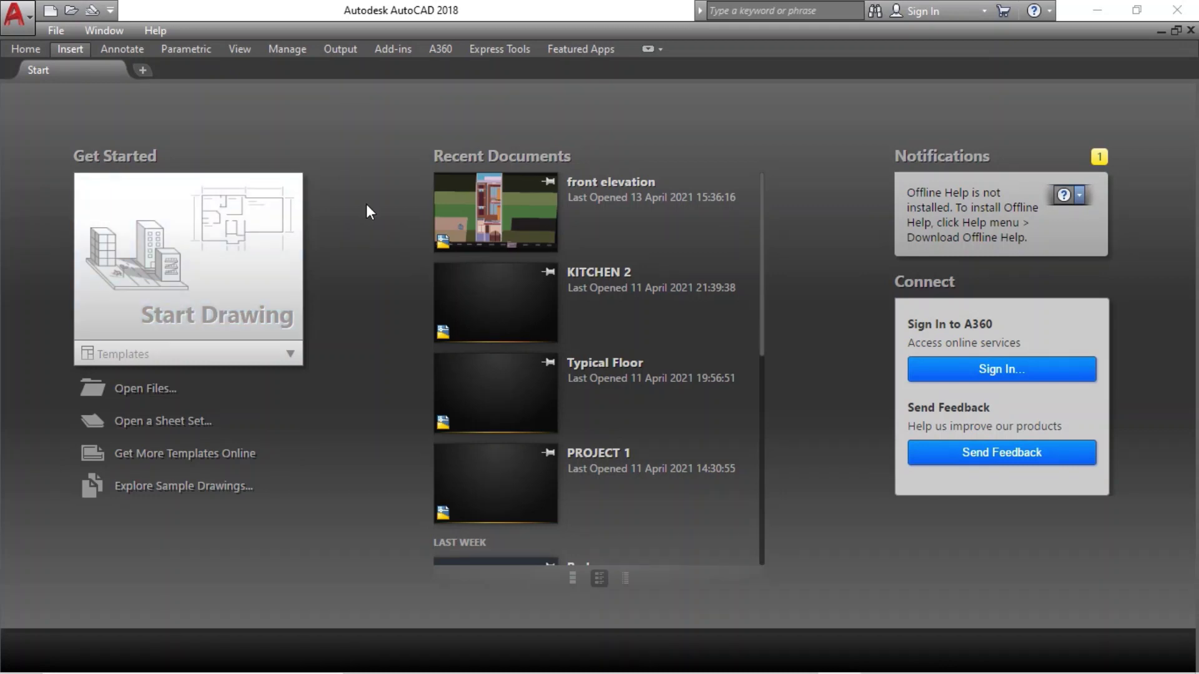
Step: Start a new drawing and set the crosshair size to 20 in the display options
left_click(190, 286)
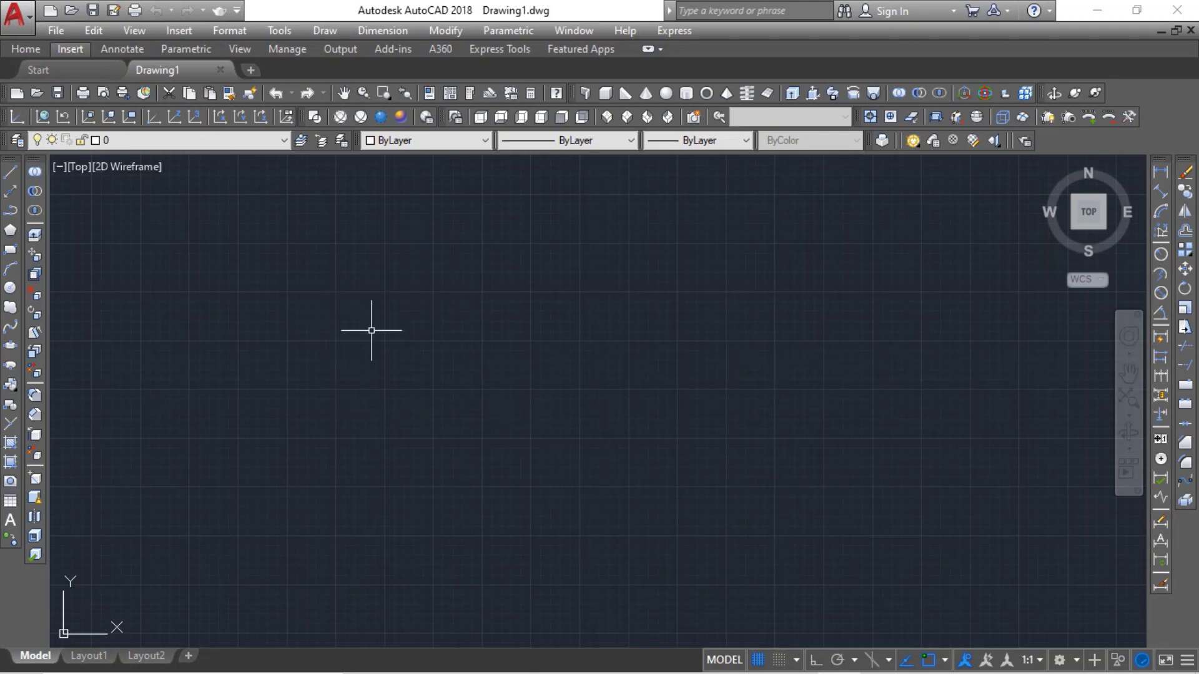
right_click(355, 310)
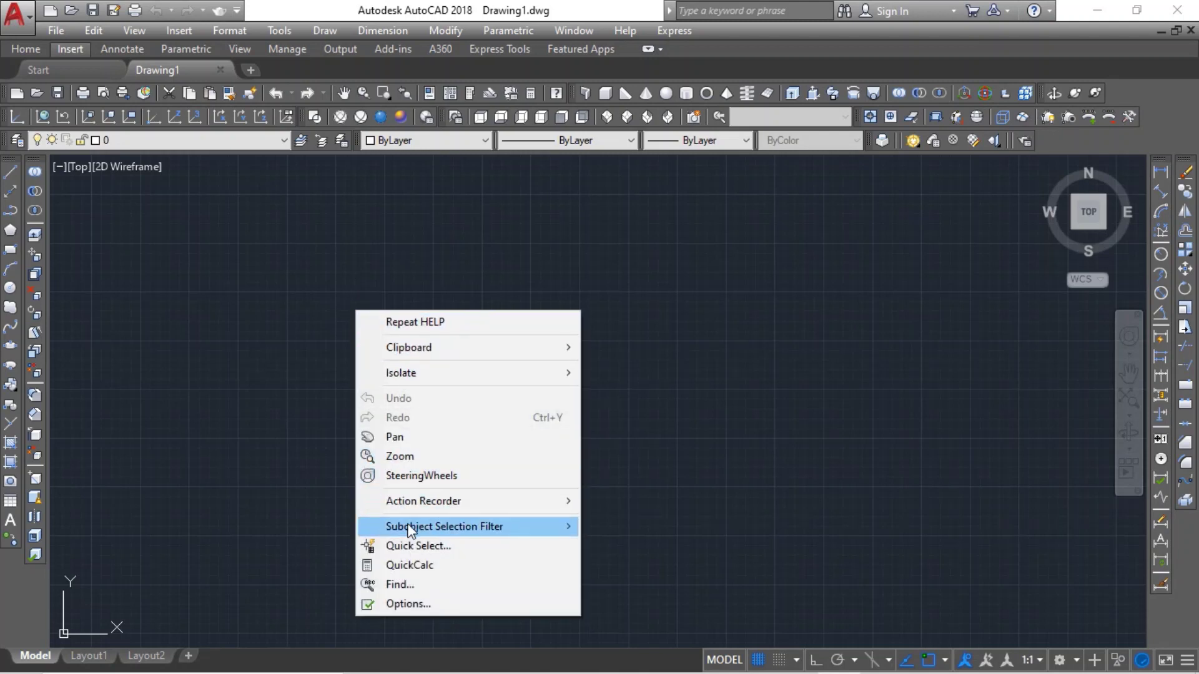
left_click(416, 605)
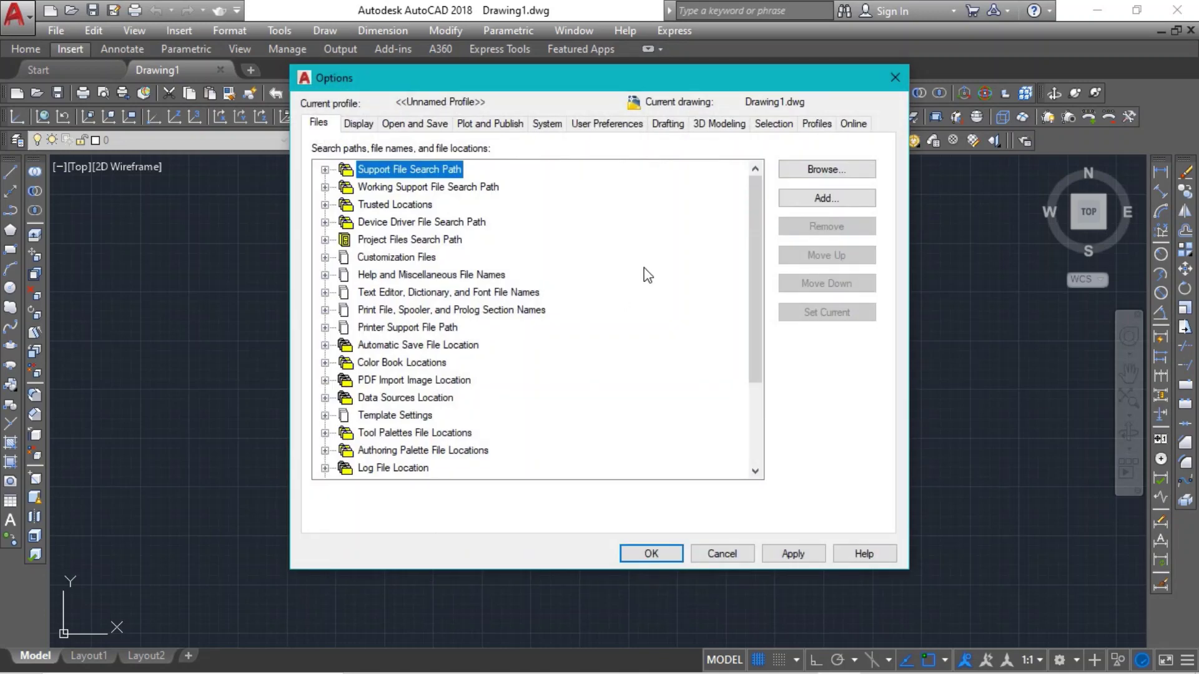
left_click(353, 127)
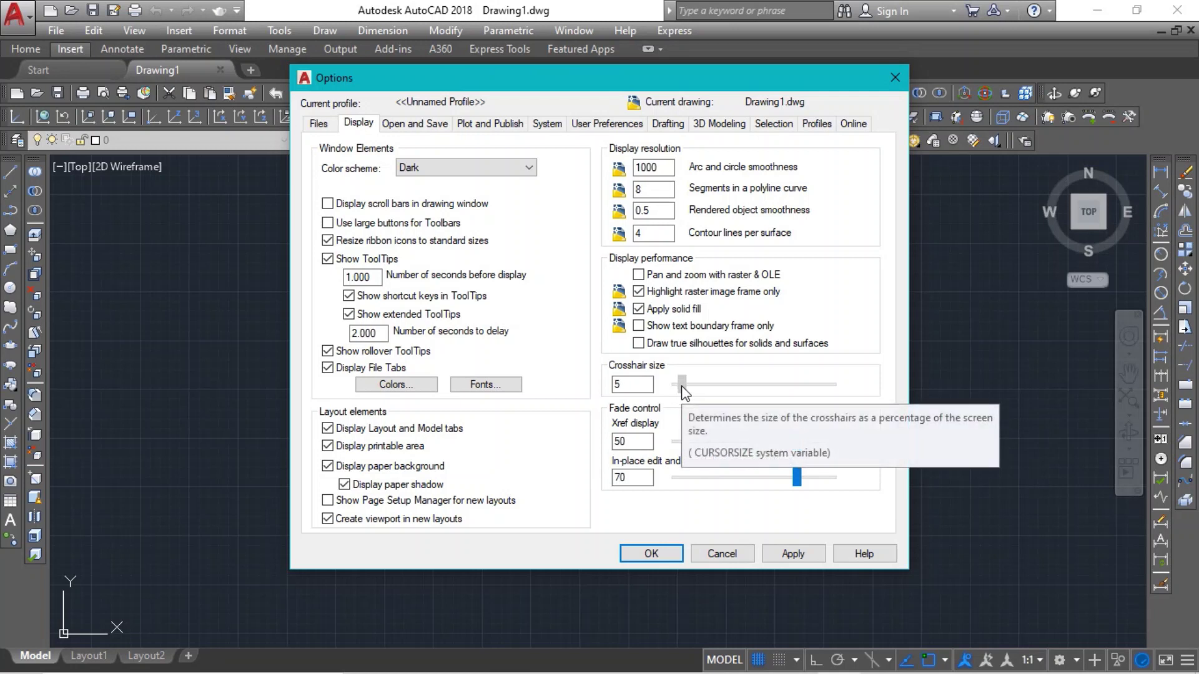
left_click_drag(682, 387, 707, 386)
left_click(640, 387)
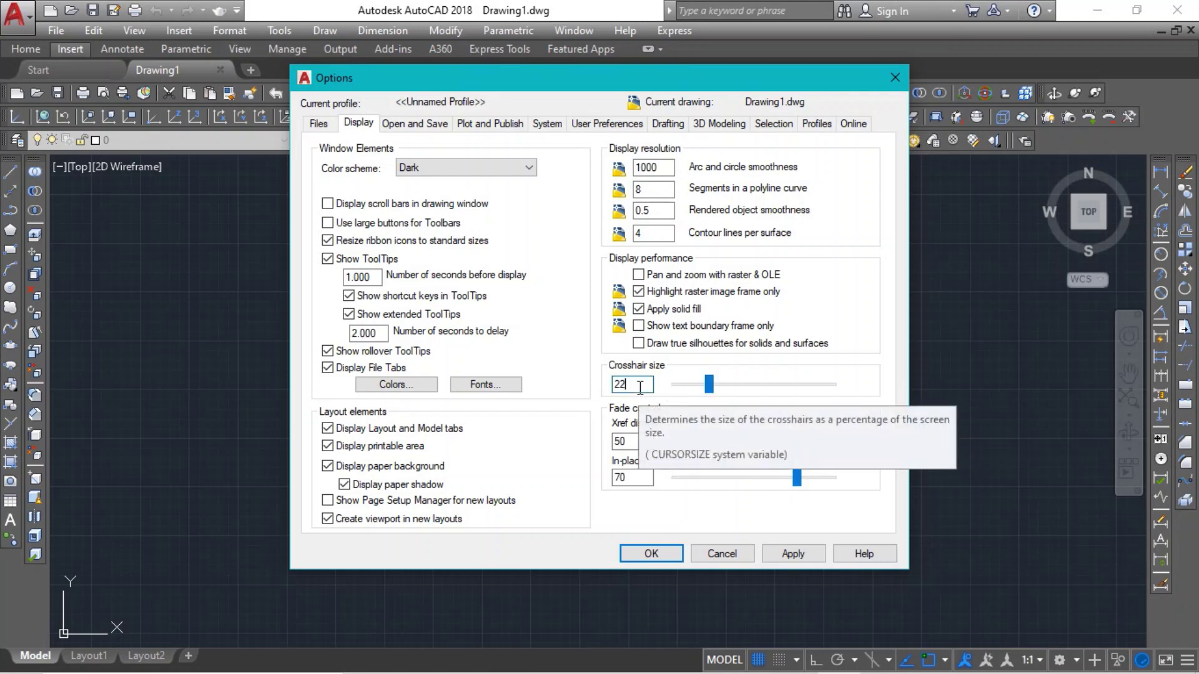
key("BackSpace")
type("0")
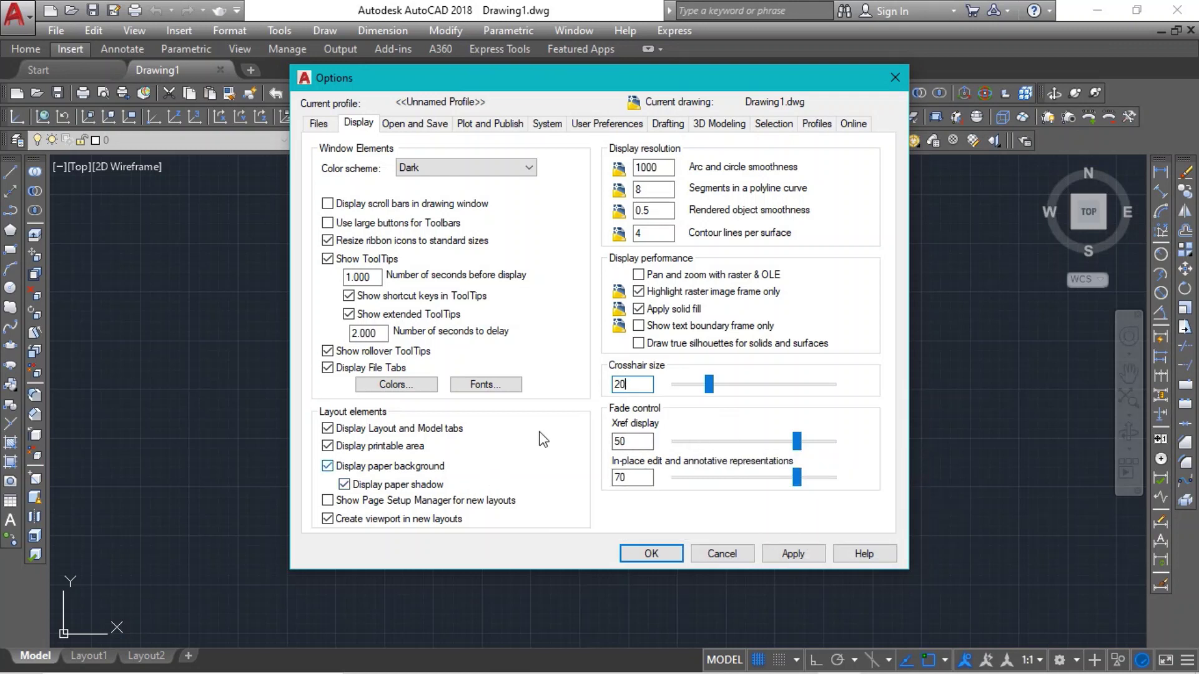
left_click(654, 553)
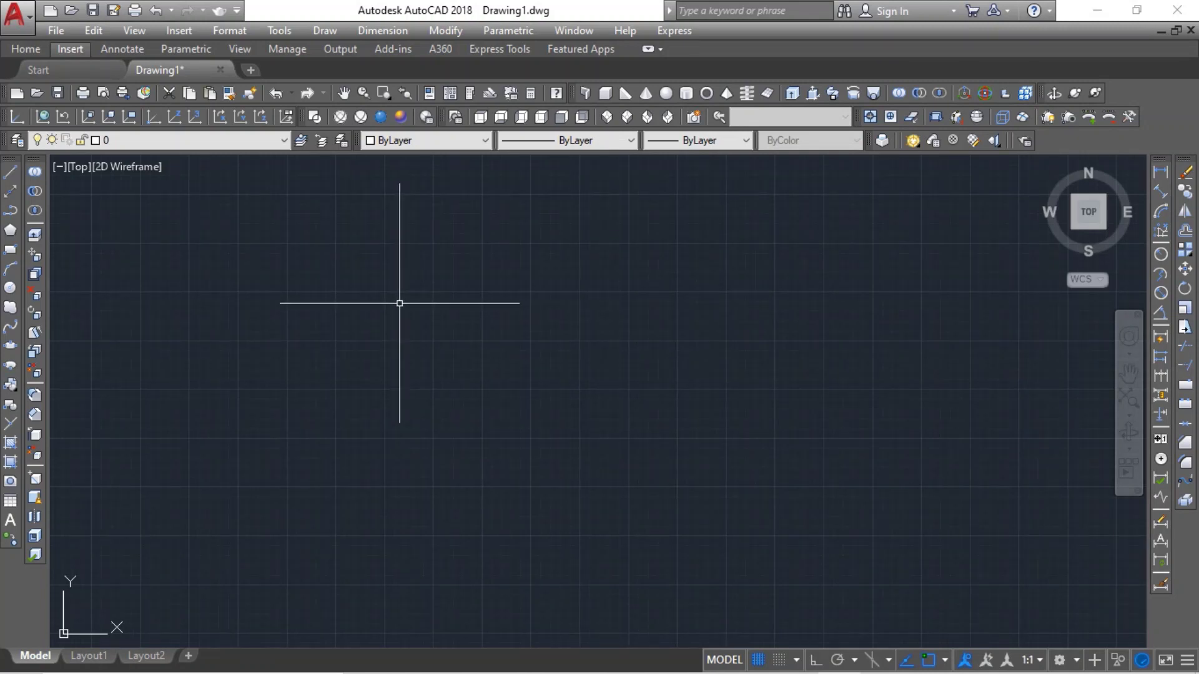
Step: Enlarge the pickbox to about the middle of its size range in the selection options
right_click(400, 302)
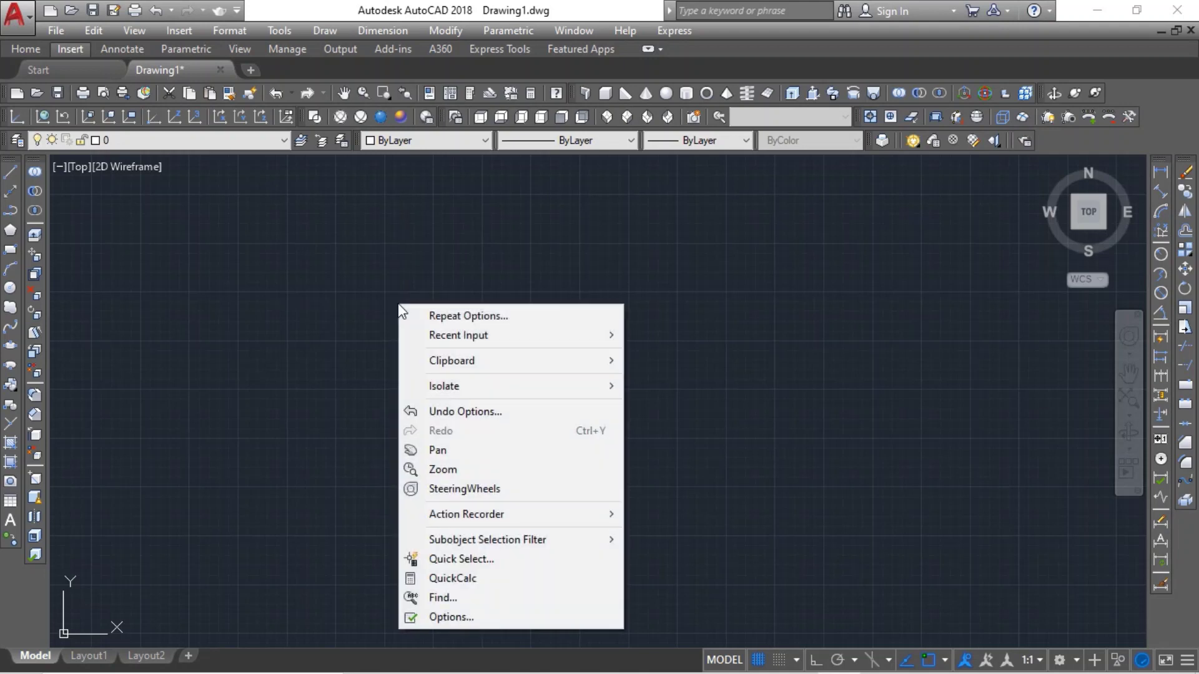
left_click(464, 617)
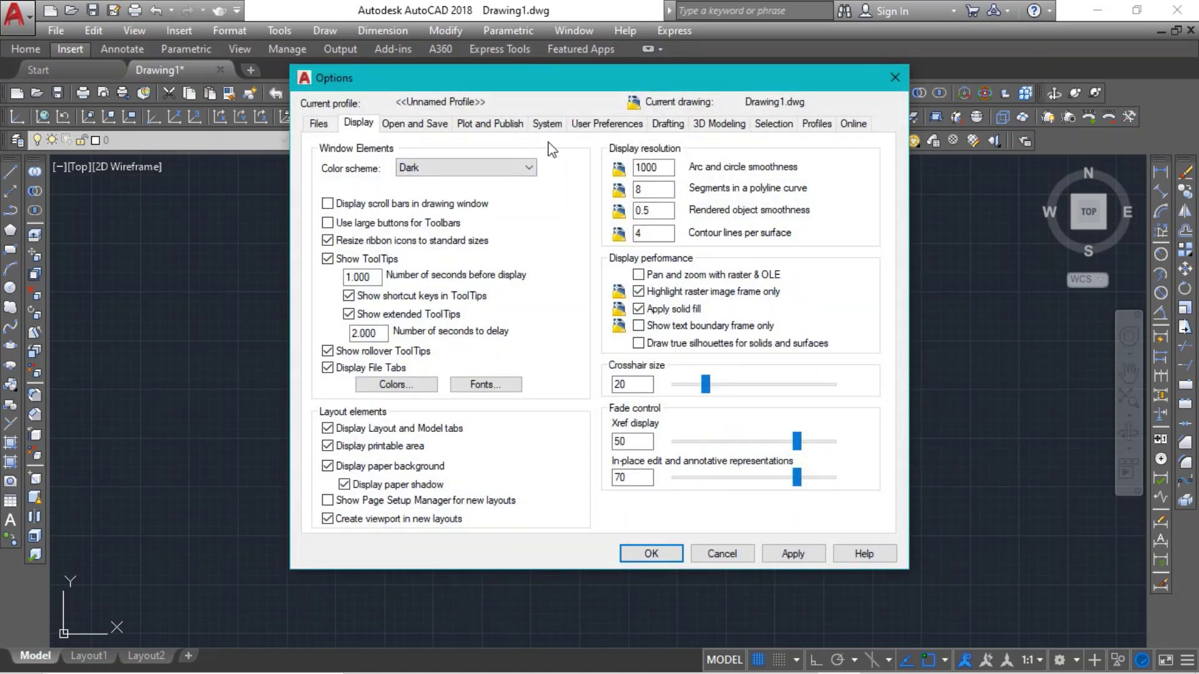
left_click(786, 134)
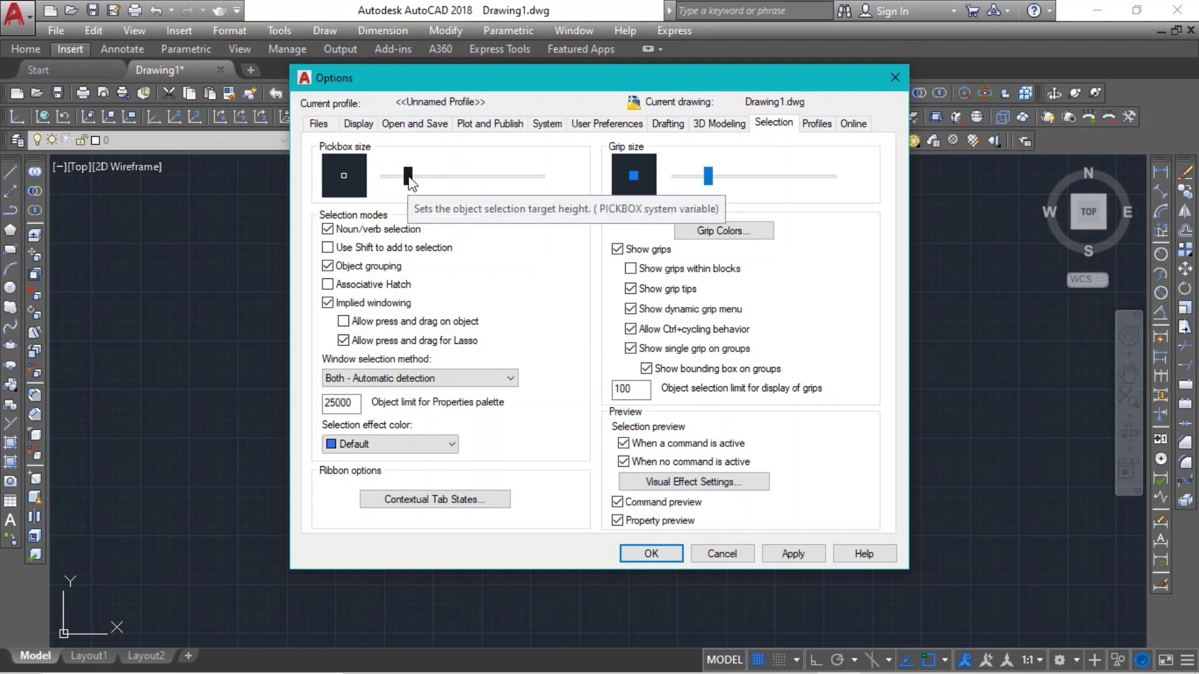
left_click_drag(409, 178, 468, 180)
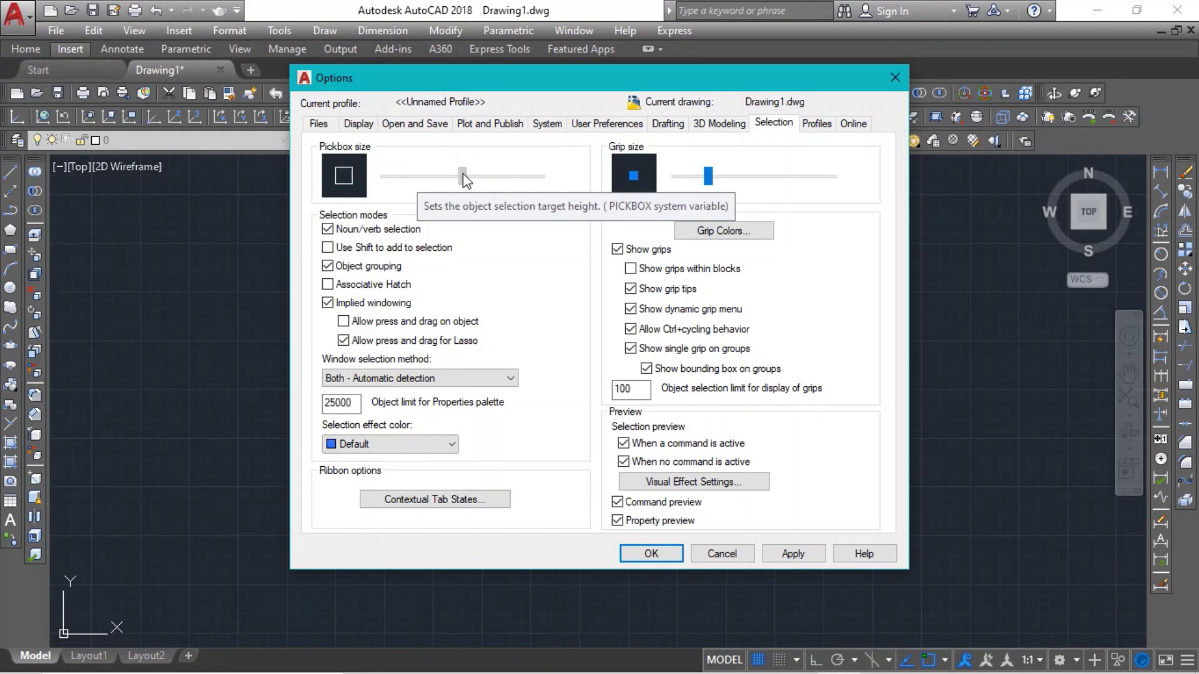
left_click_drag(464, 180, 466, 181)
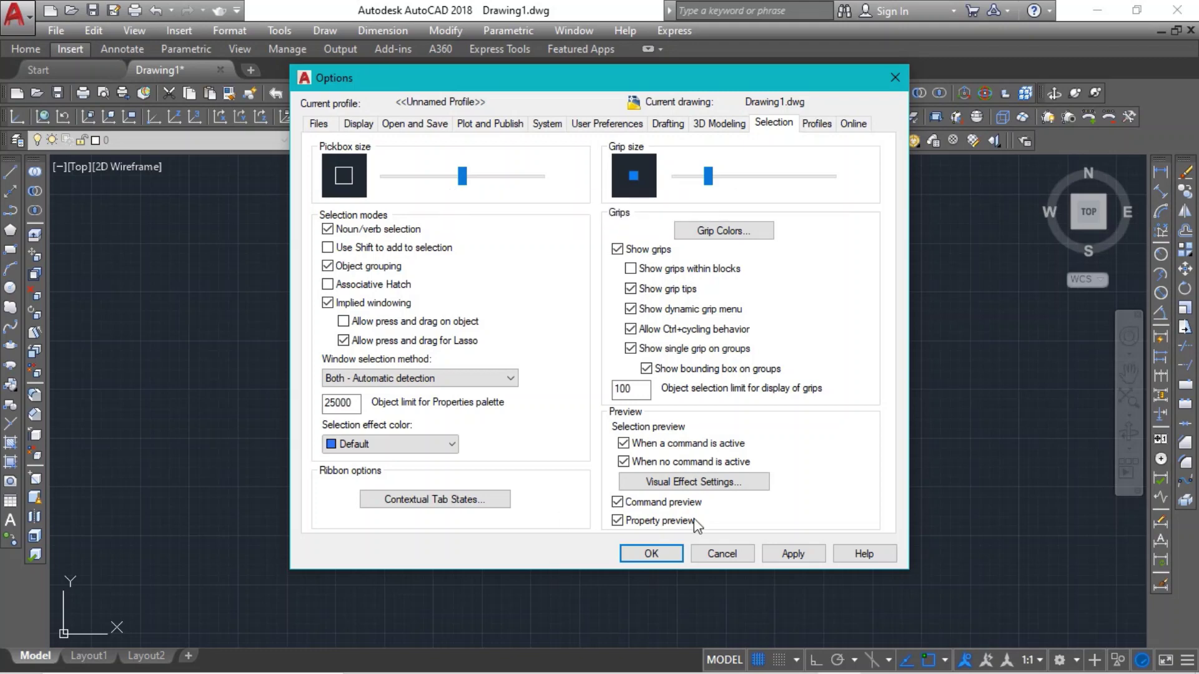
left_click(651, 553)
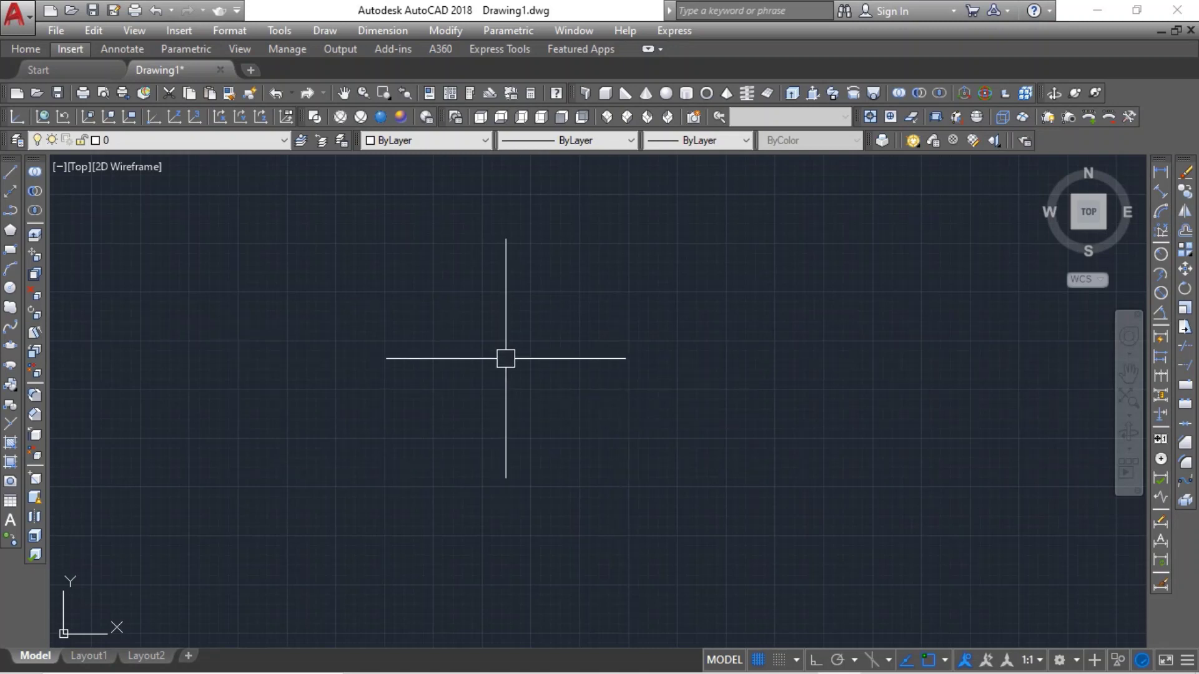
Step: Set the uniform background color of the 2D model space to White and apply it
right_click(469, 286)
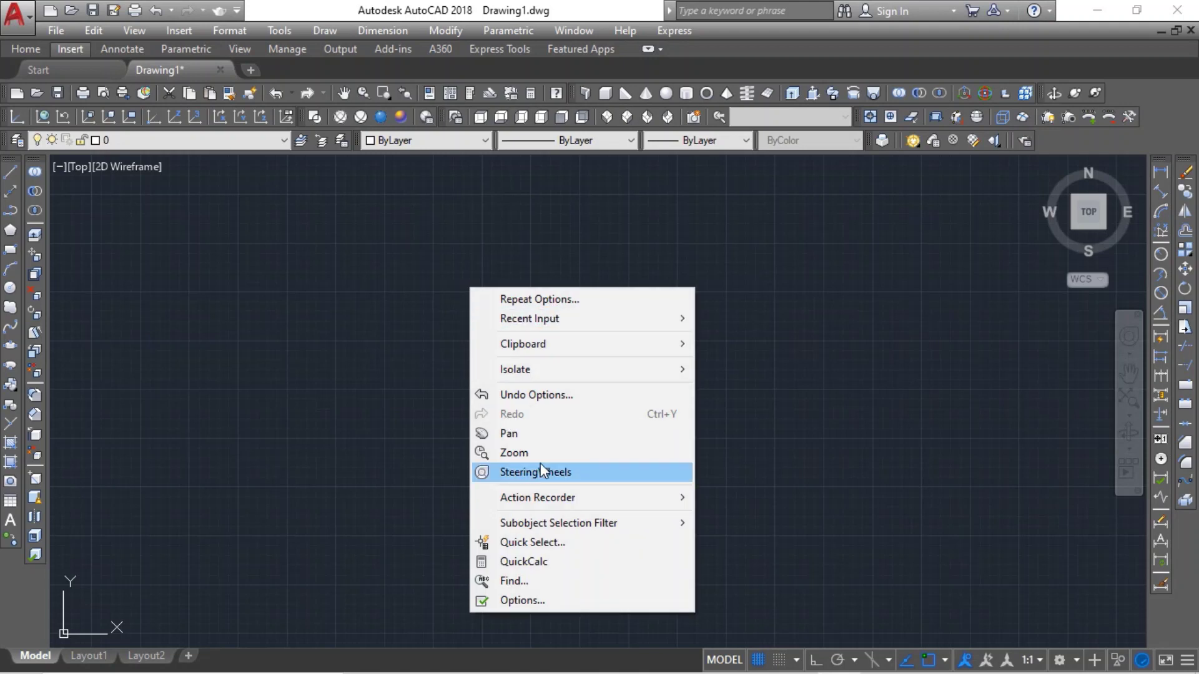
left_click(542, 601)
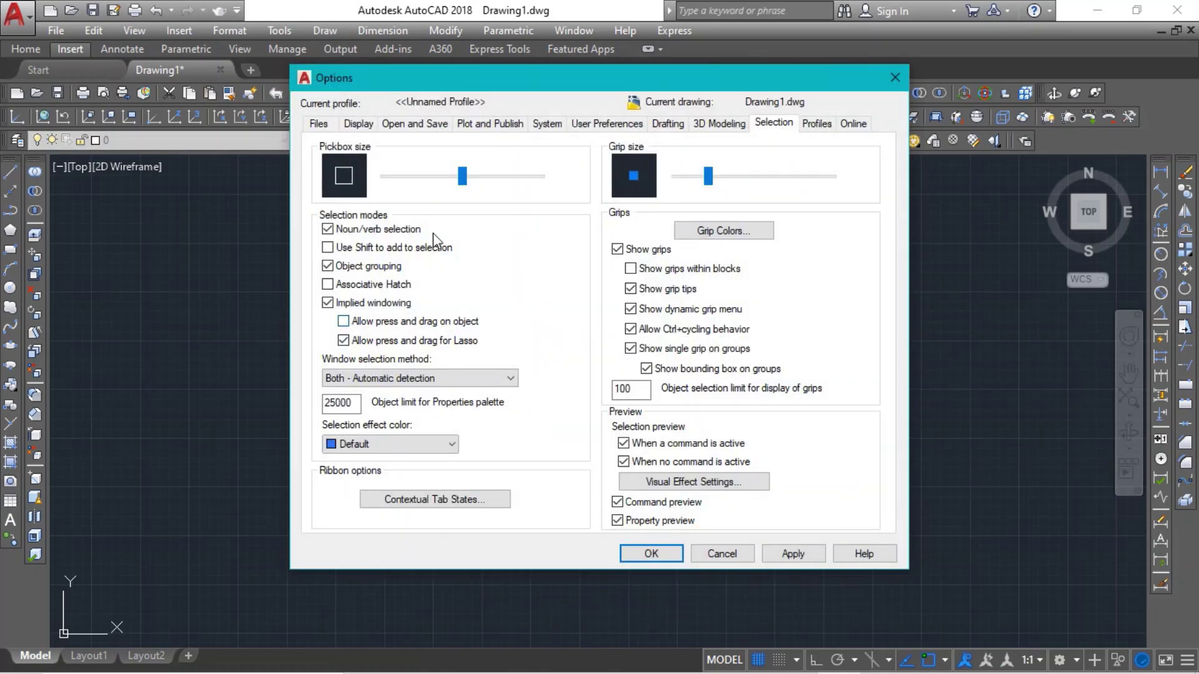
left_click(358, 125)
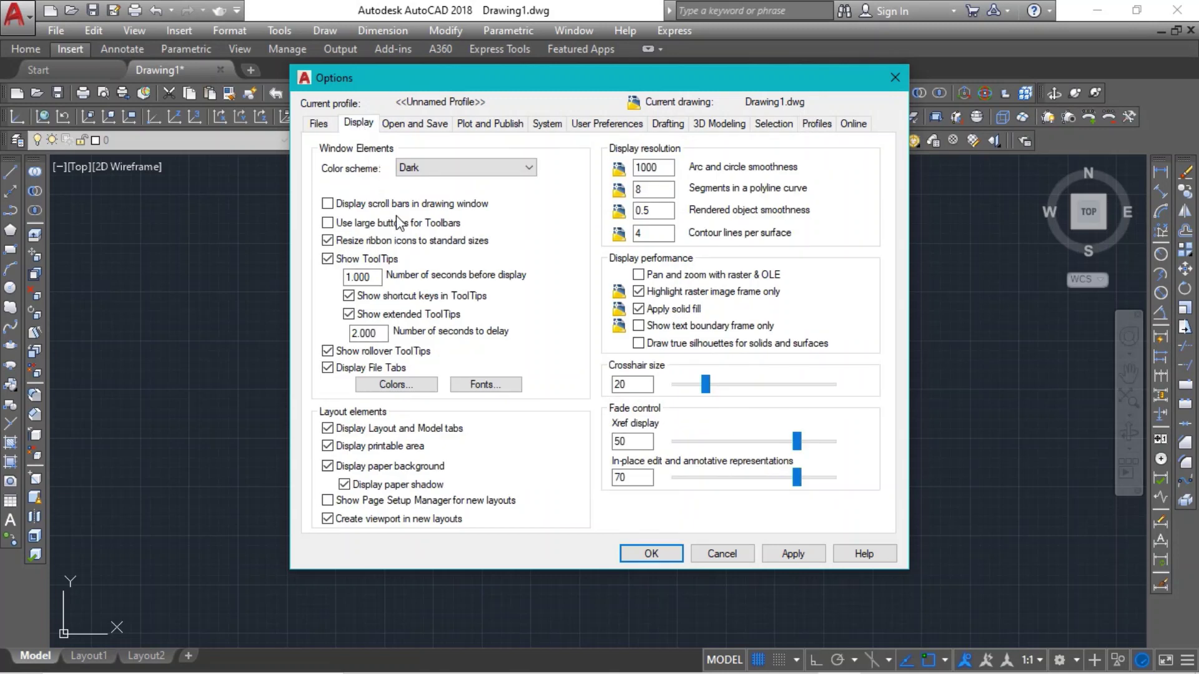
left_click(394, 386)
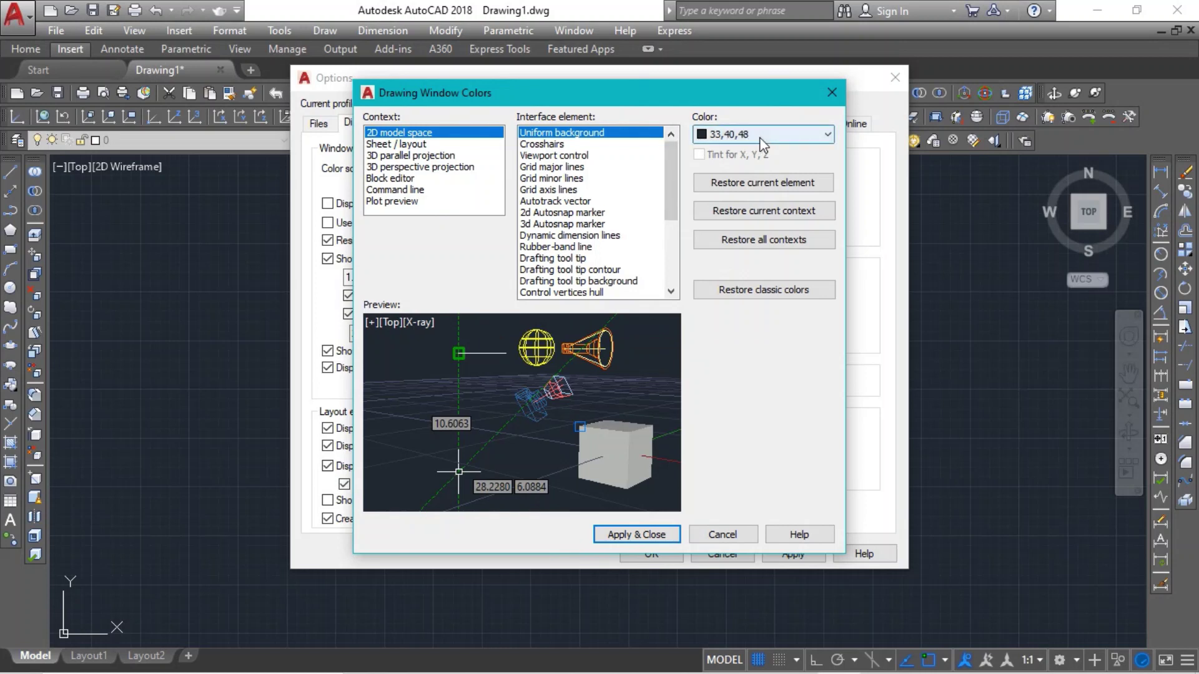
left_click(797, 134)
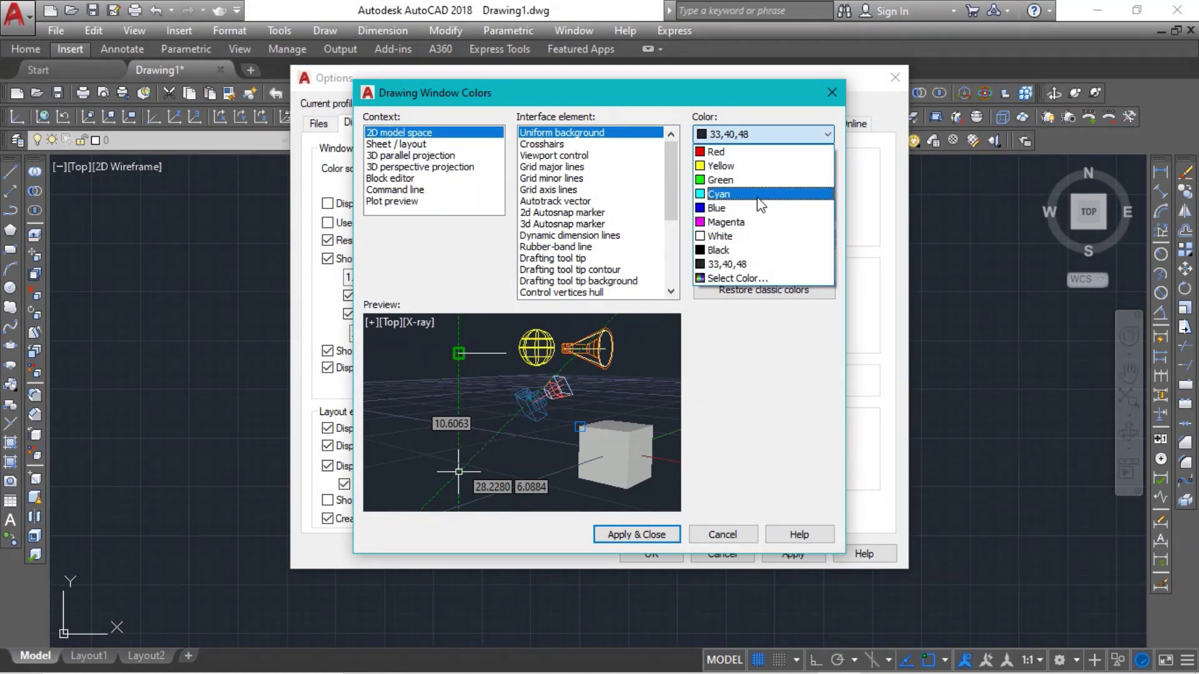
left_click(760, 195)
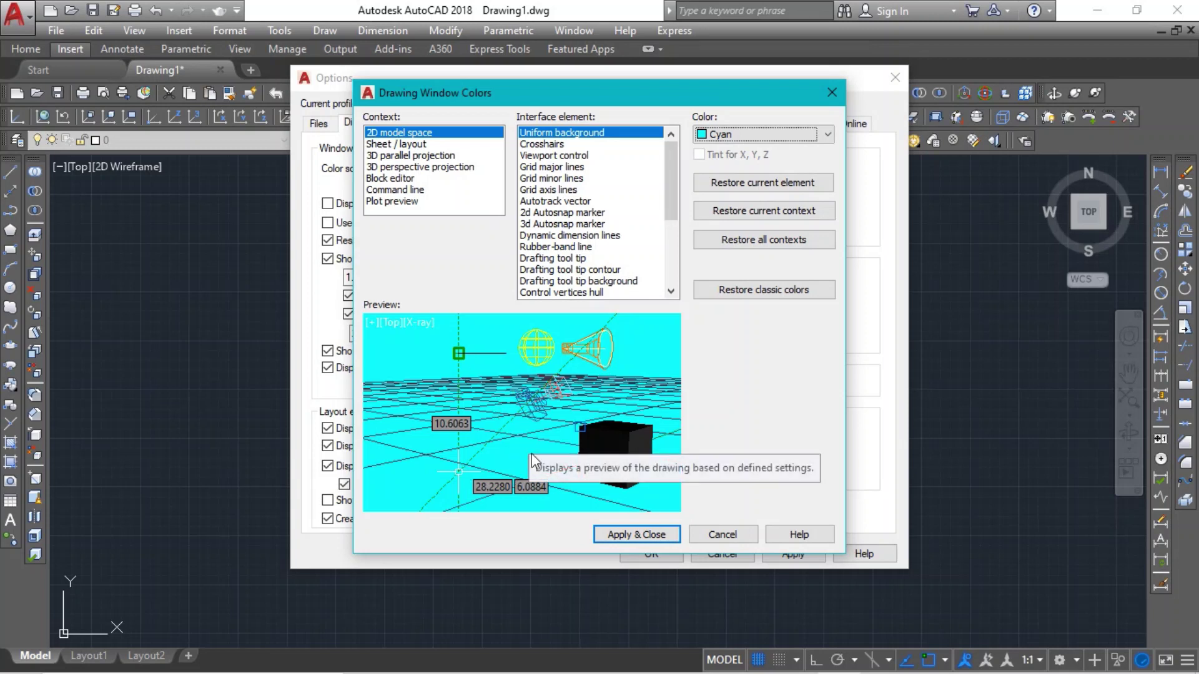
left_click(827, 135)
left_click(797, 231)
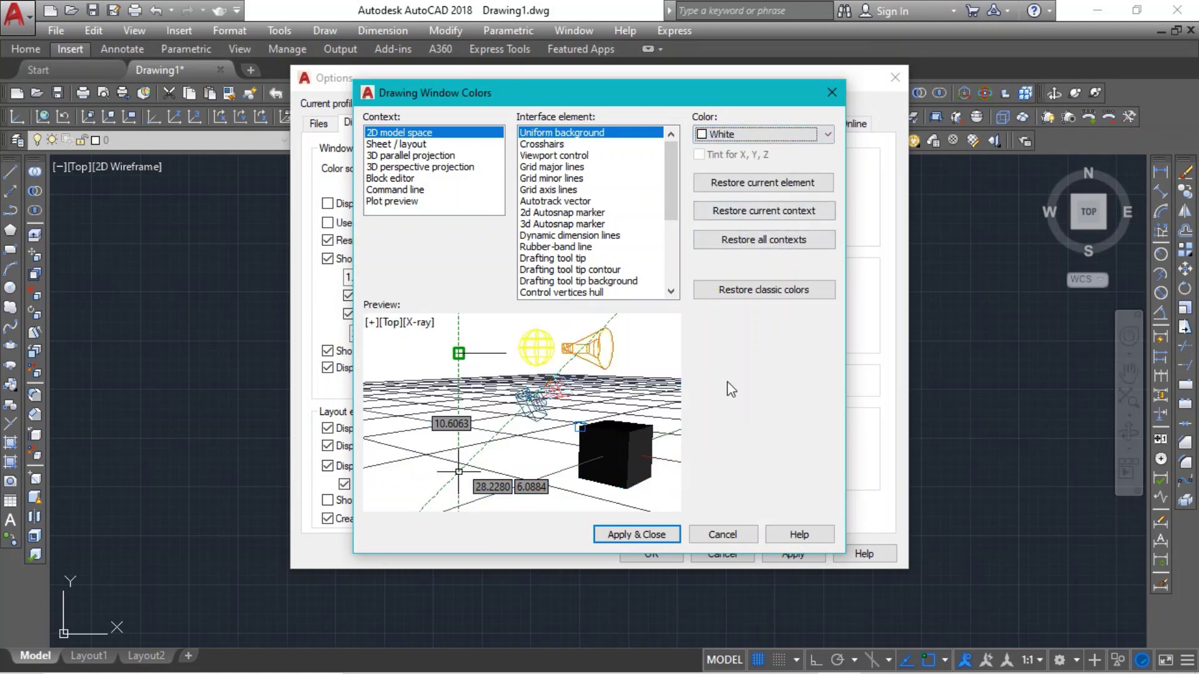
left_click(636, 535)
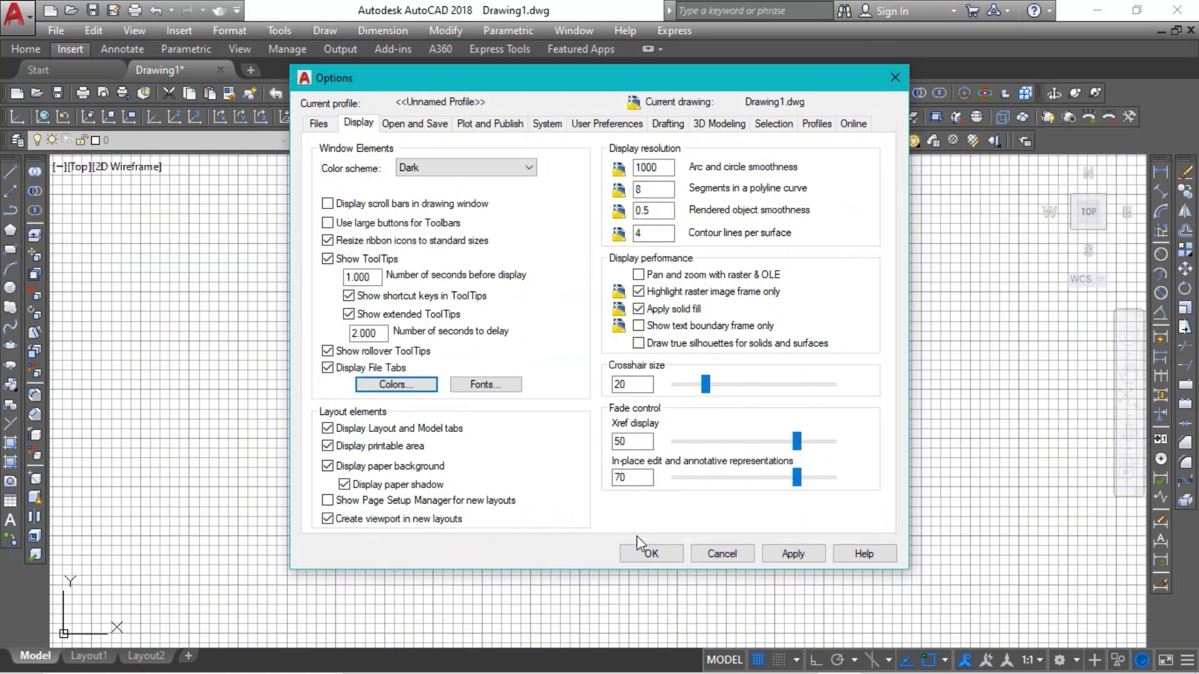
left_click(651, 554)
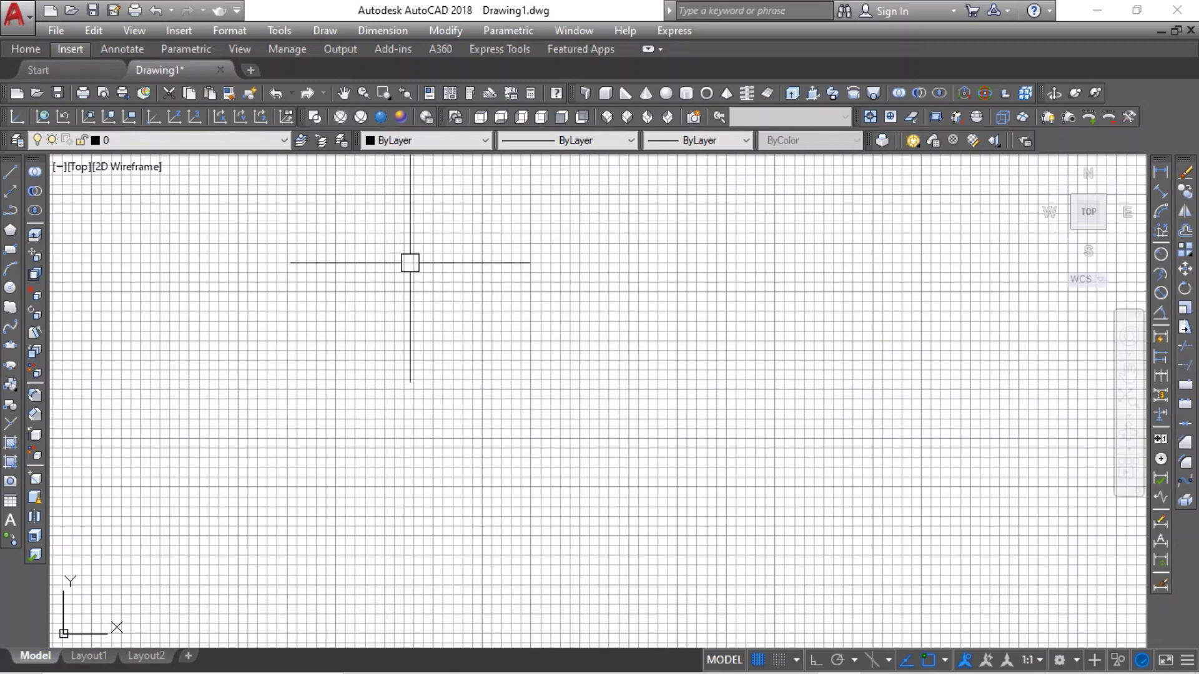
Step: Set the uniform background color of the 2D model space to Black and apply it
right_click(398, 253)
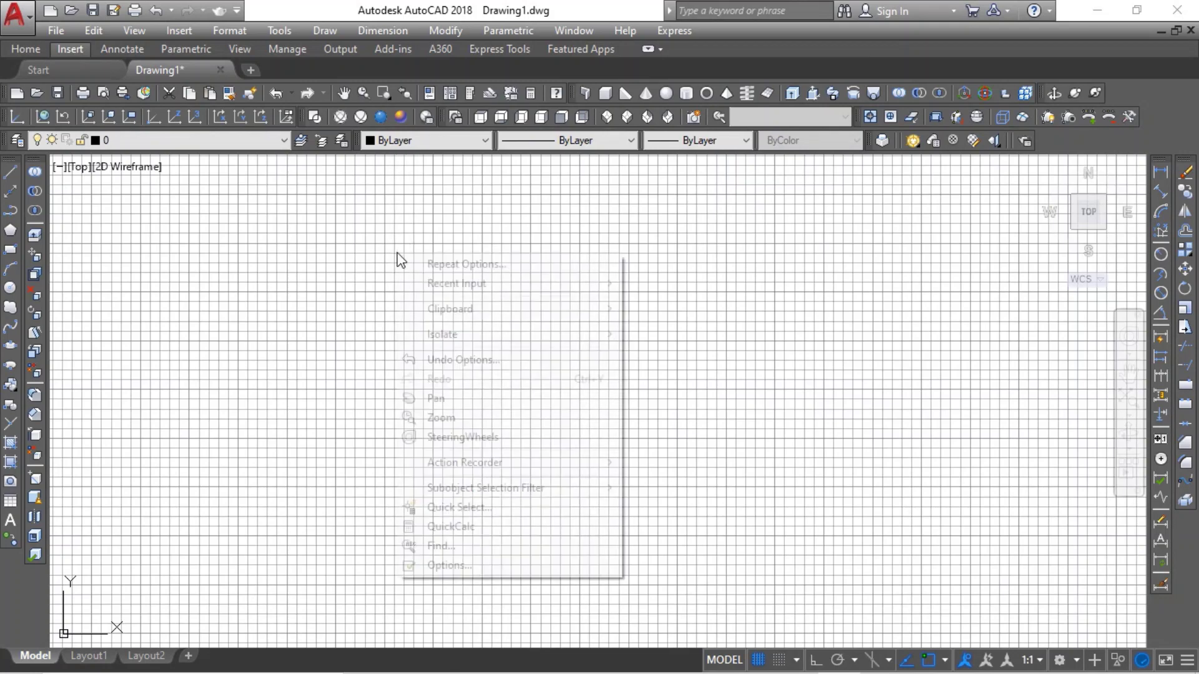
left_click(463, 567)
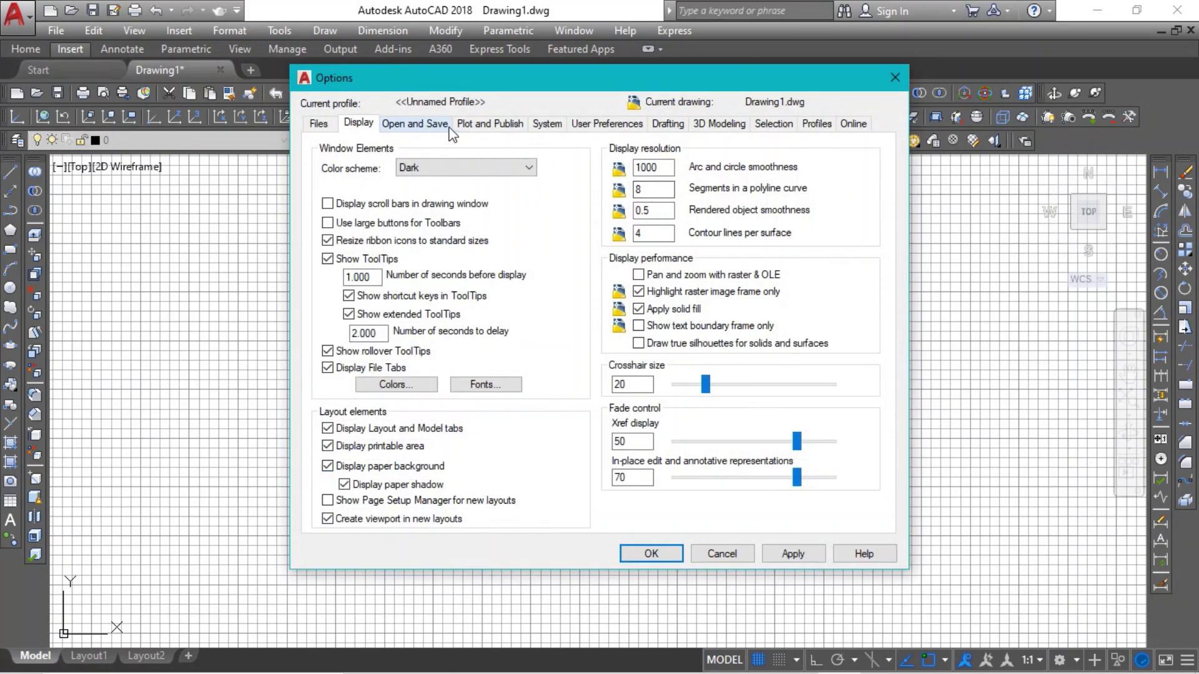
left_click(392, 384)
left_click(777, 135)
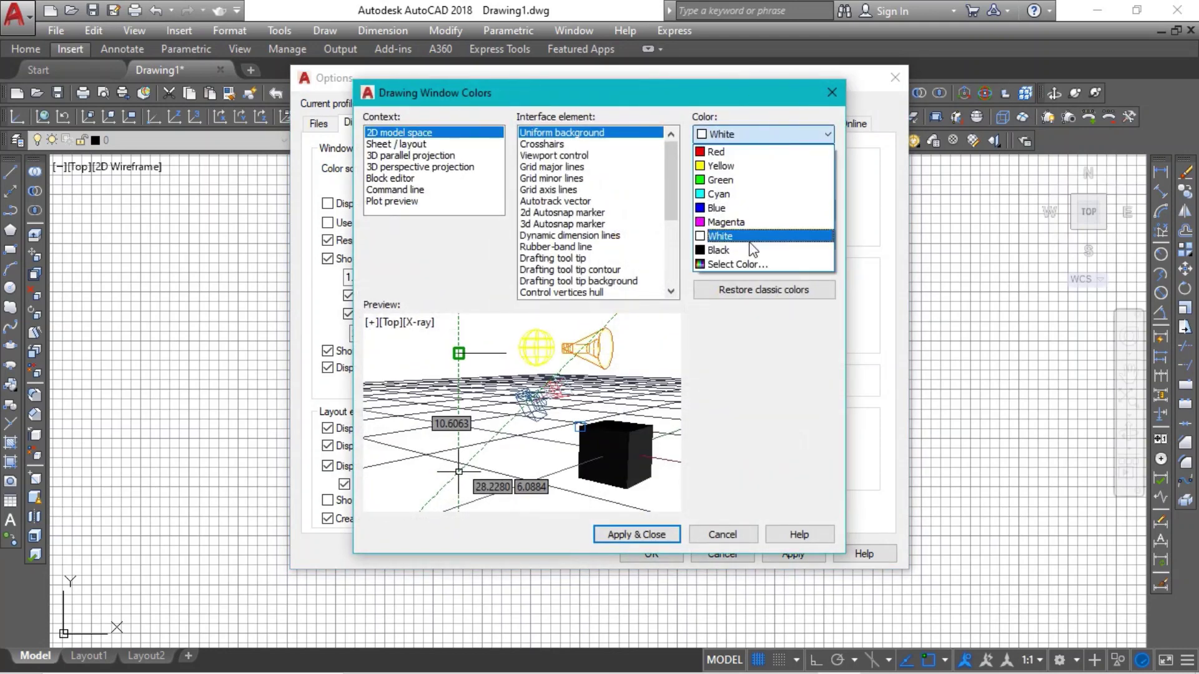
left_click(753, 250)
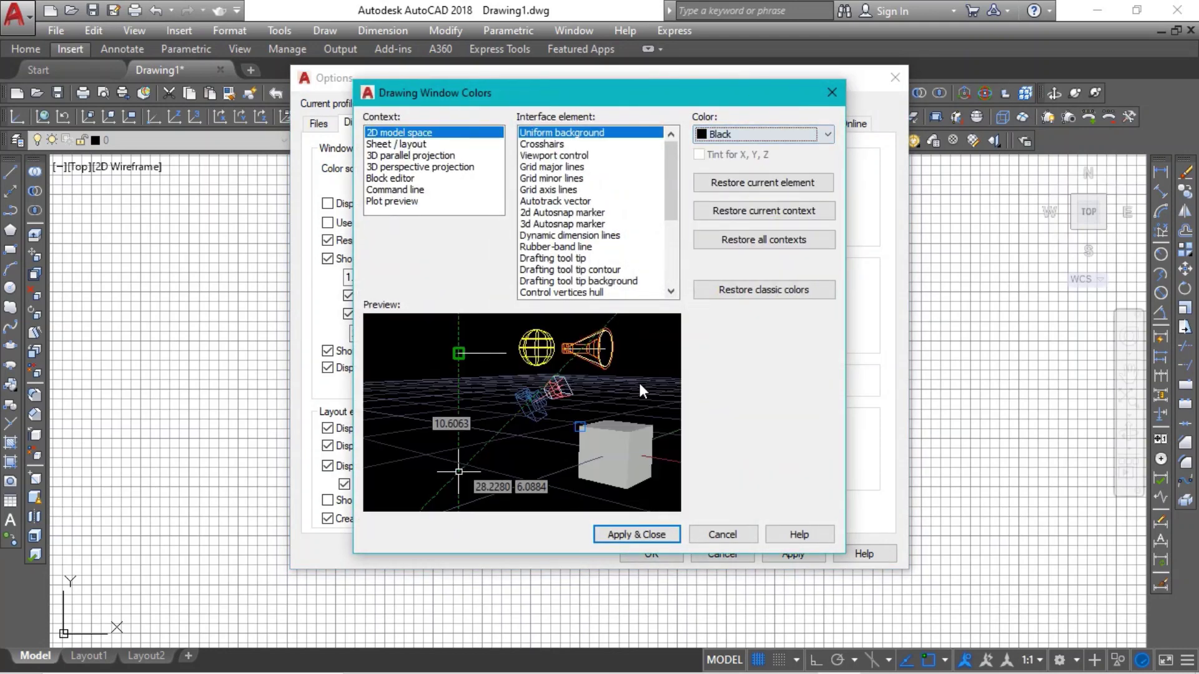
left_click(637, 534)
left_click(650, 561)
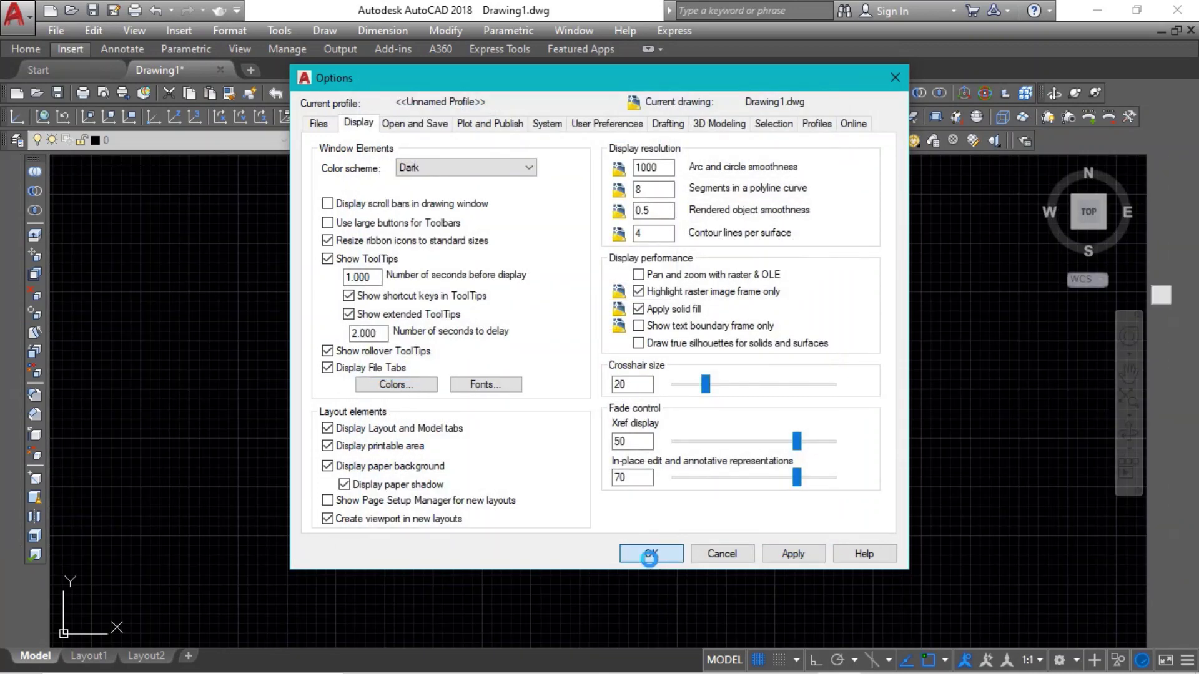
Step: Turn off the grid display in the model space drawing area
scroll(528, 367, "up", 4)
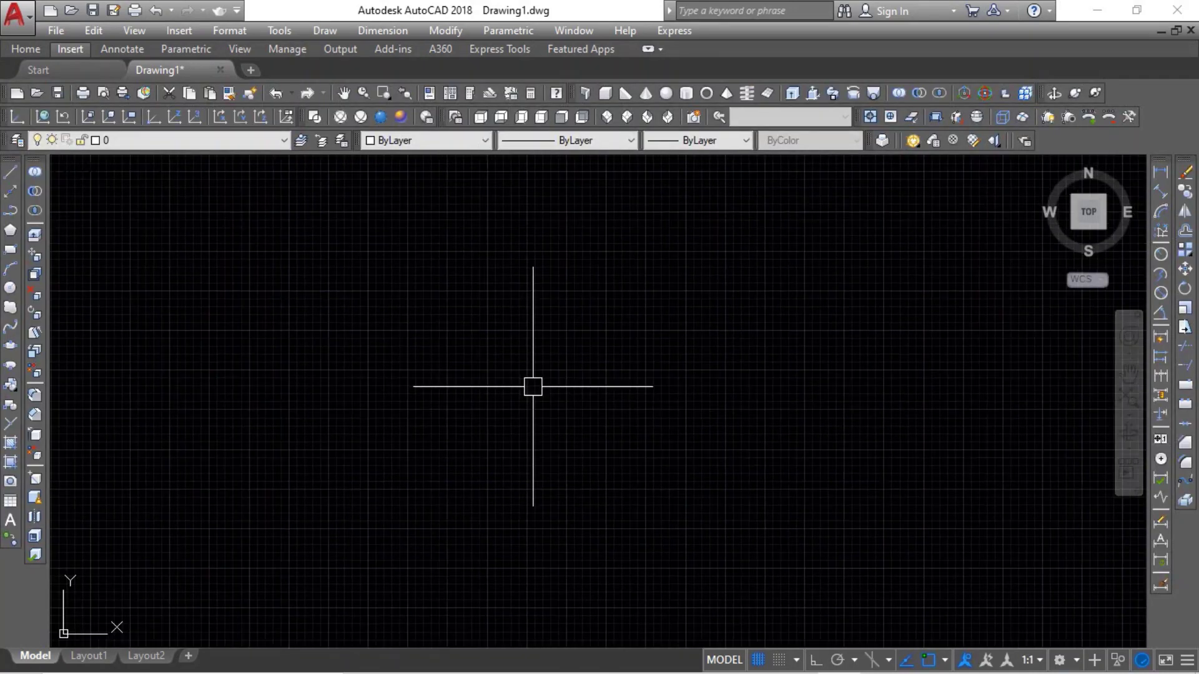
scroll(536, 425, "down", 10)
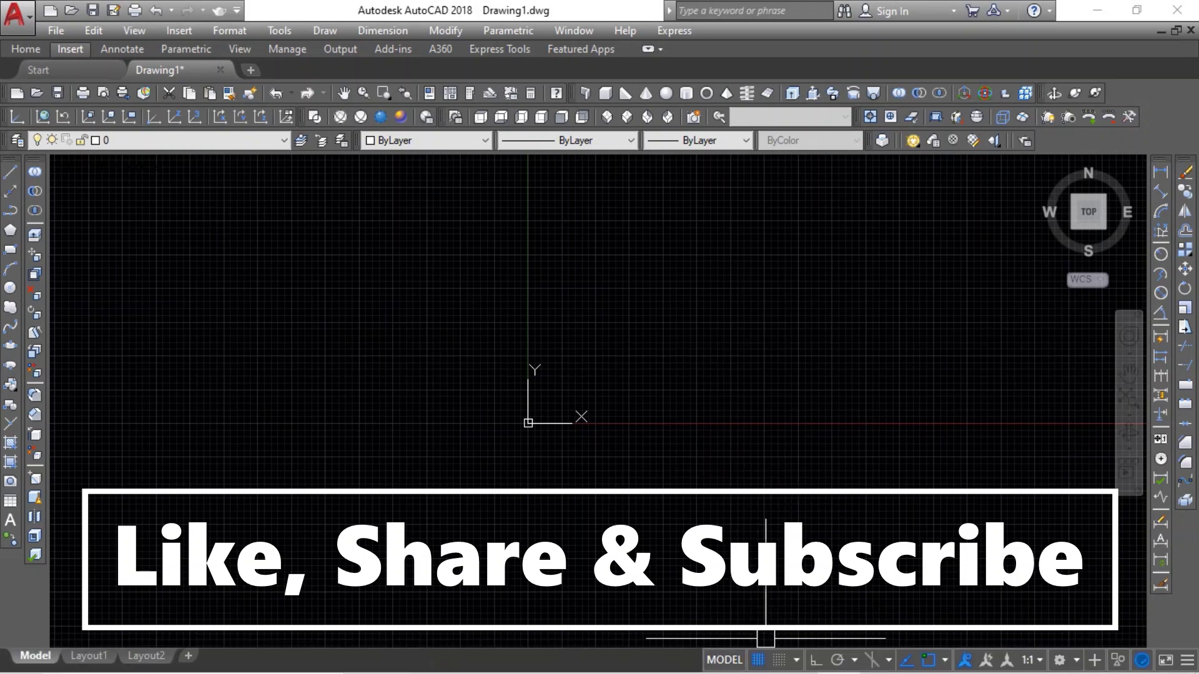
left_click(759, 660)
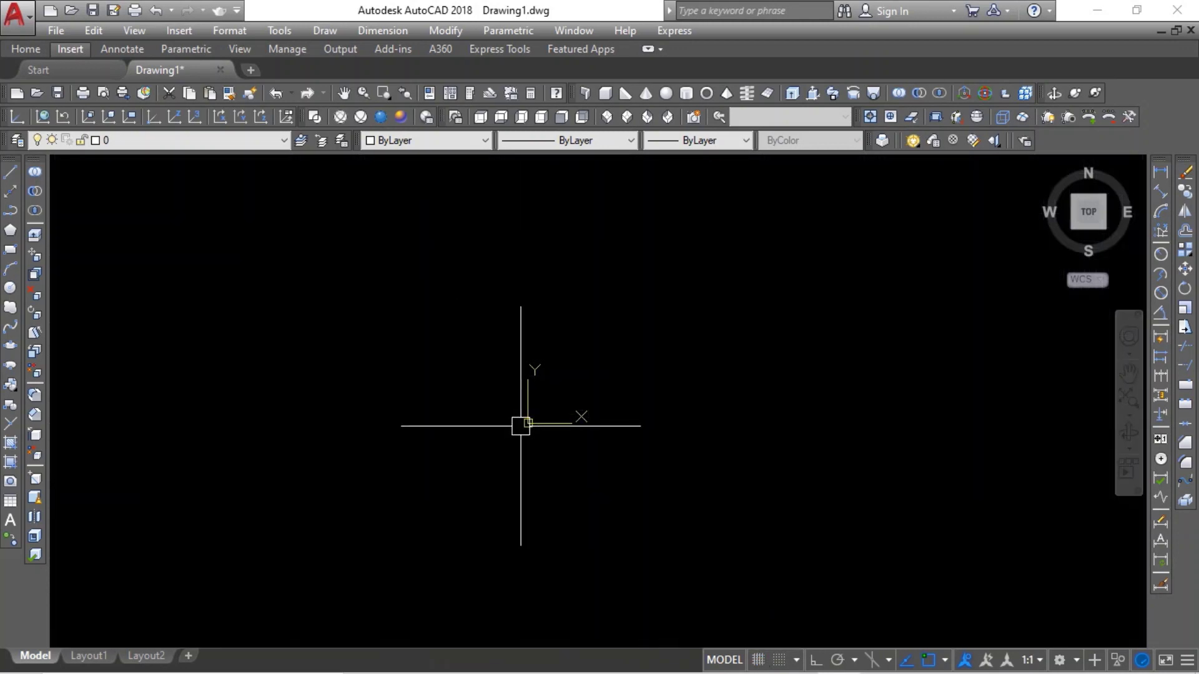
scroll(669, 340, "up", 5)
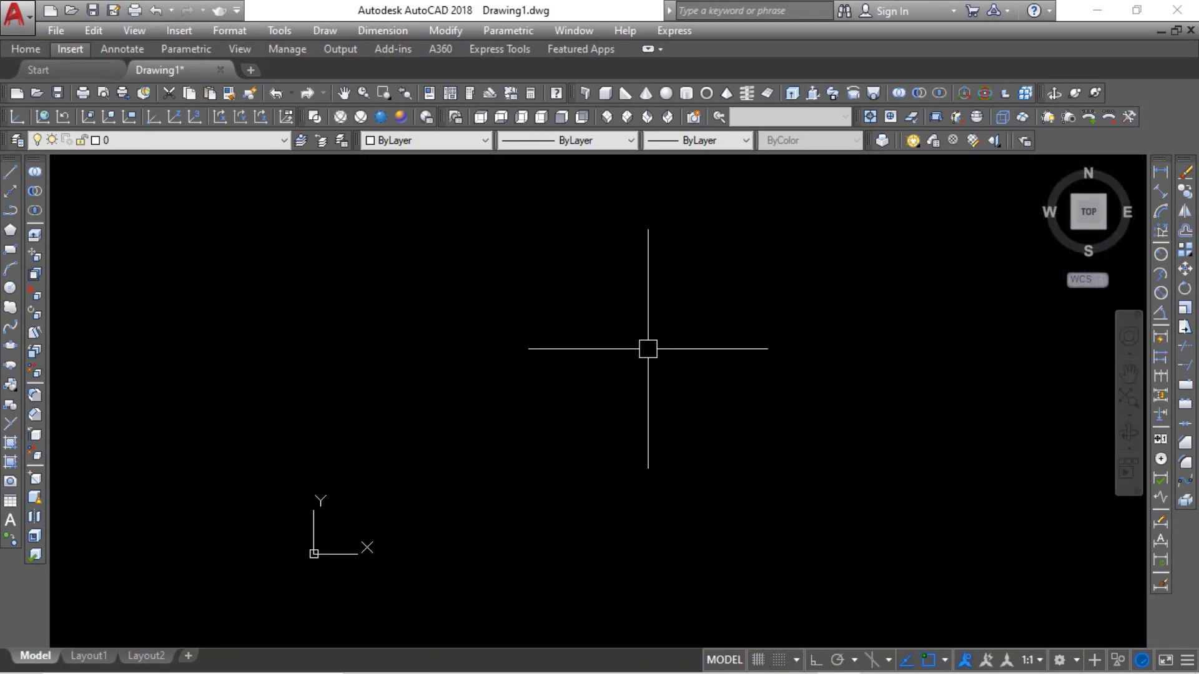